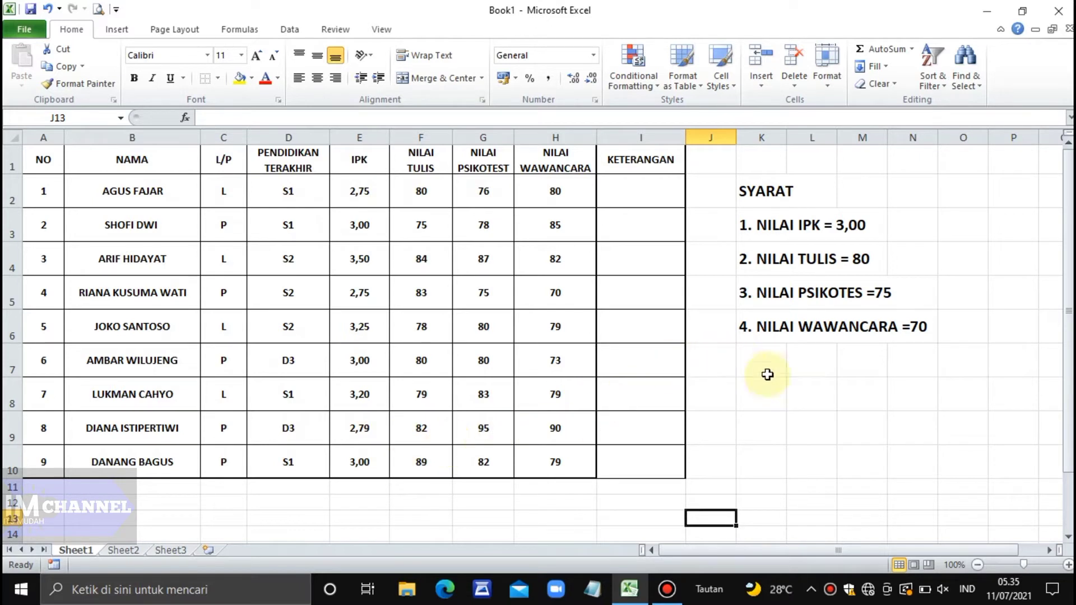
# Step: In cell I2 under KETERANGAN, begin an IF formula with a nested AND whose first condition is E2>=3
pyautogui.click(619, 198)
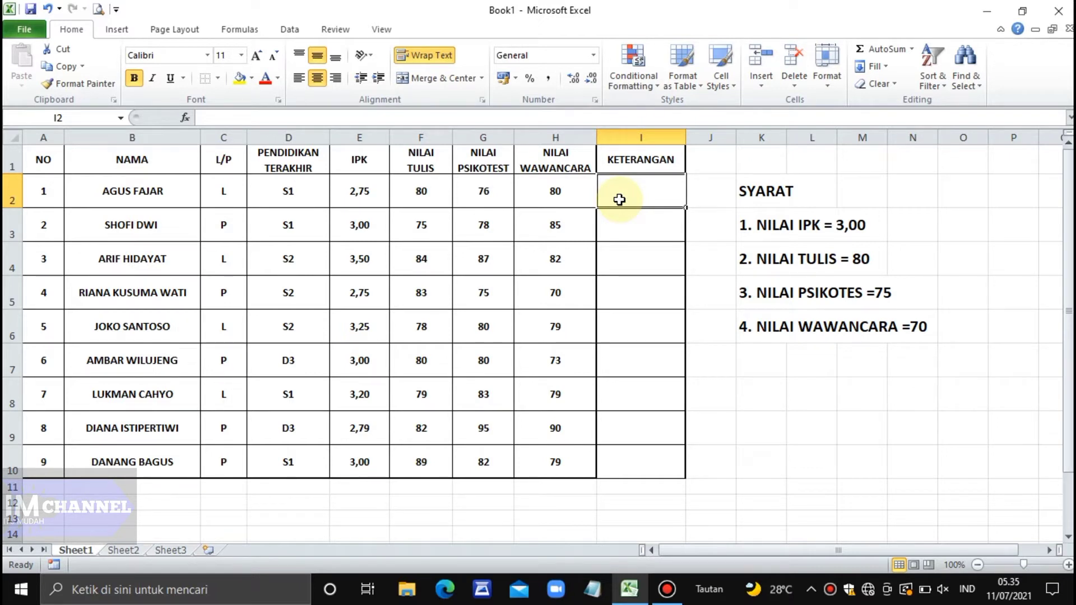
pyautogui.write('=')
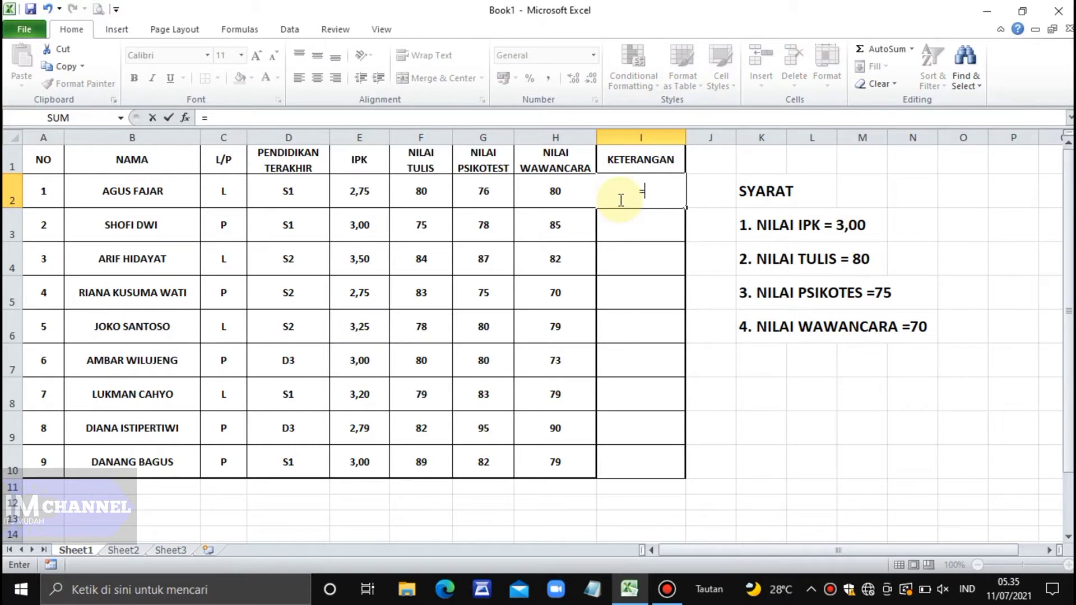
pyautogui.write('IF')
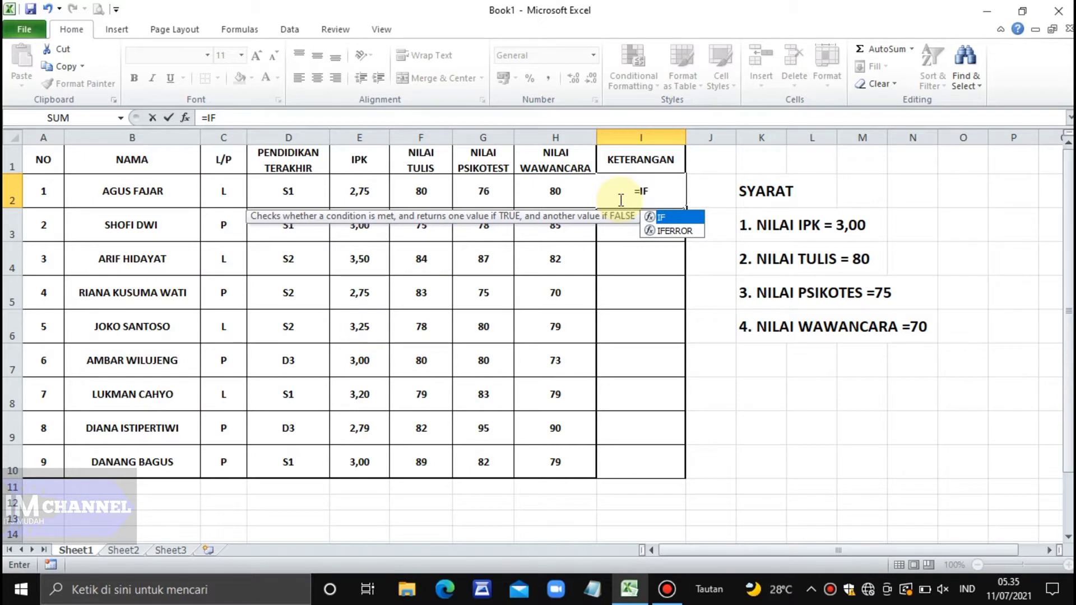
pyautogui.write('(')
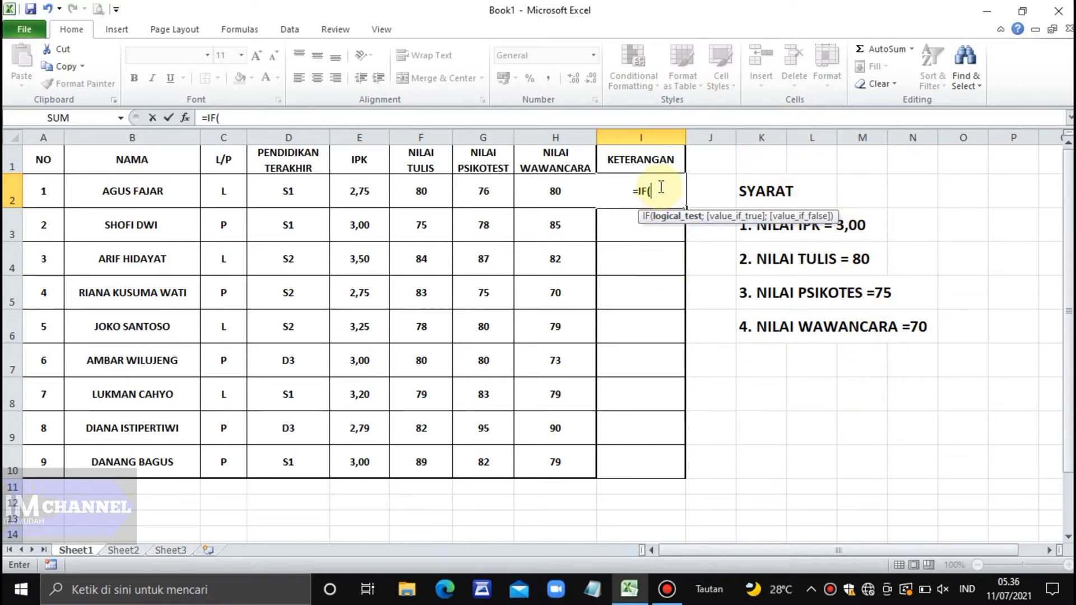
pyautogui.write('AND')
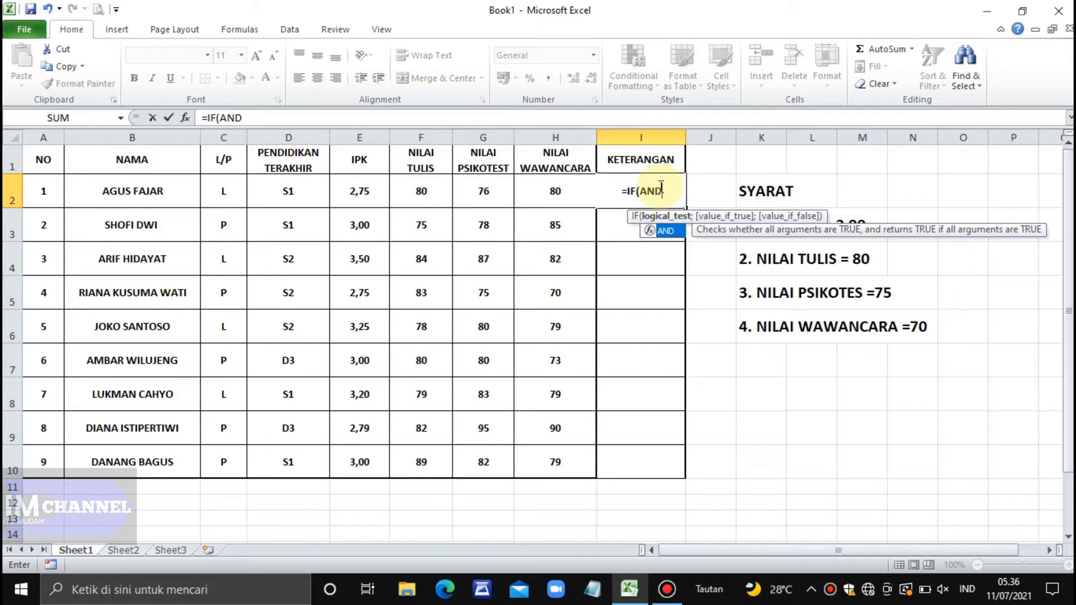
pyautogui.write('(')
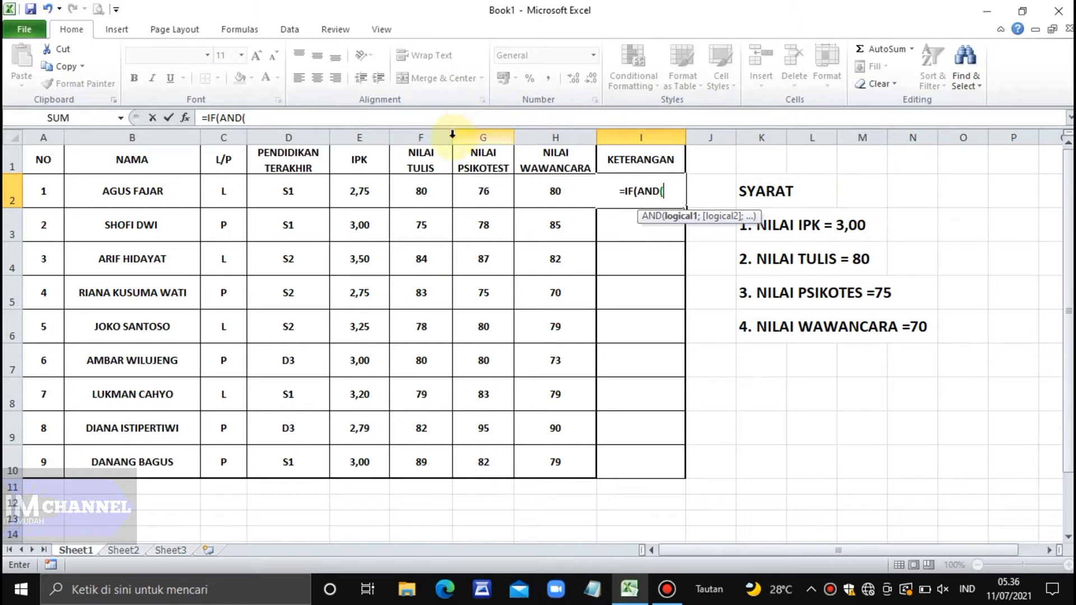
pyautogui.click(361, 192)
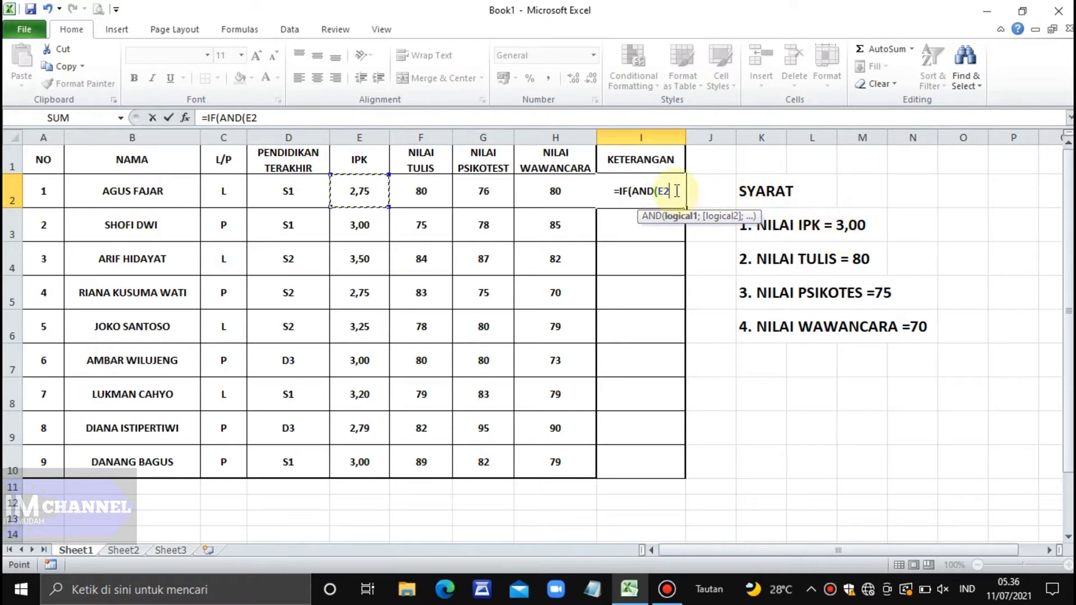
pyautogui.write('>')
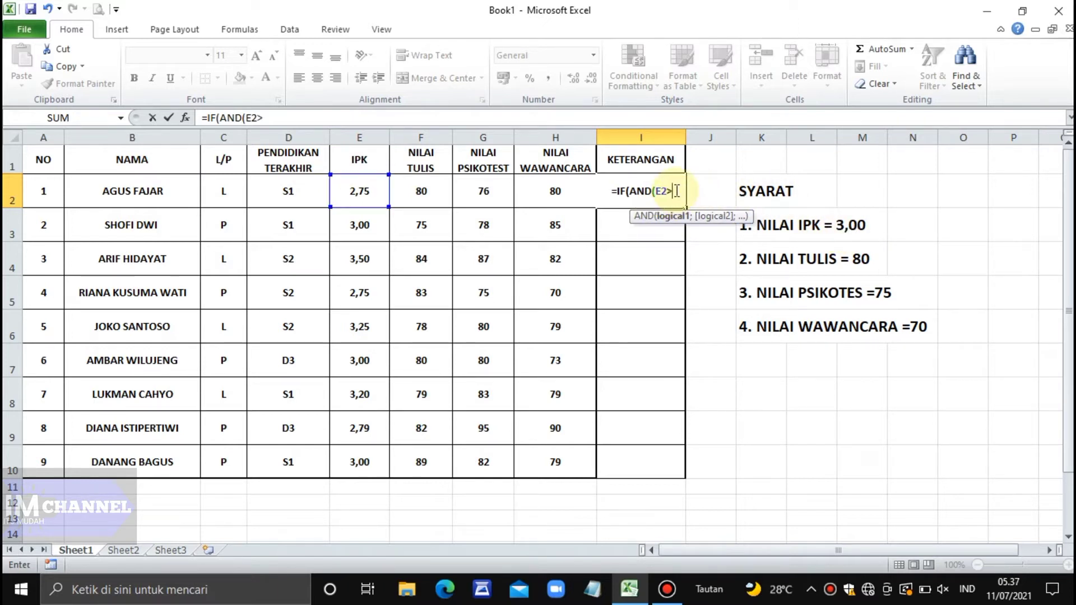
pyautogui.write('=')
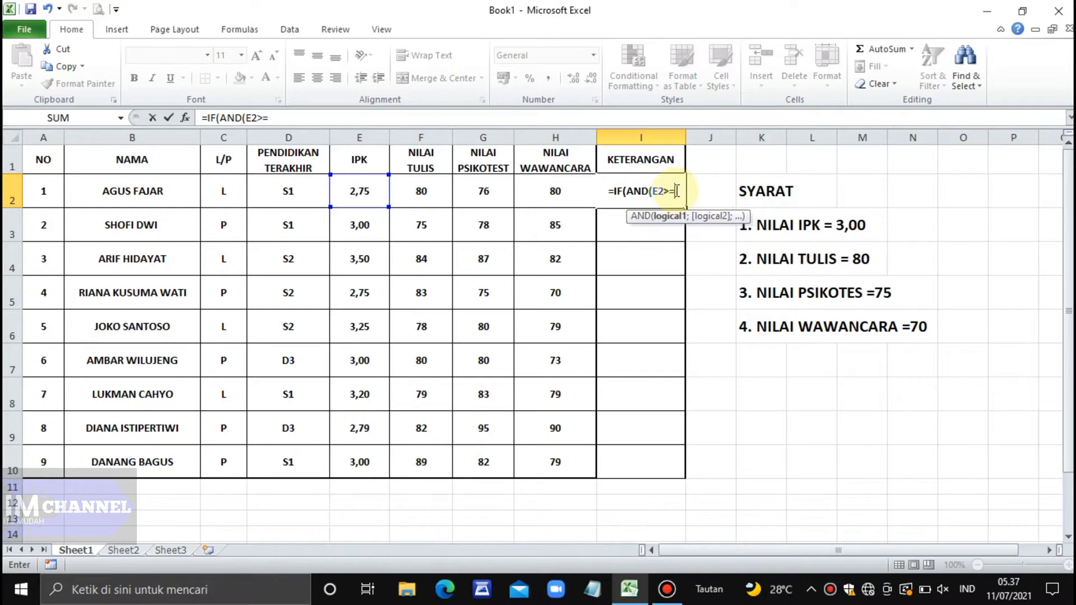
pyautogui.write('3')
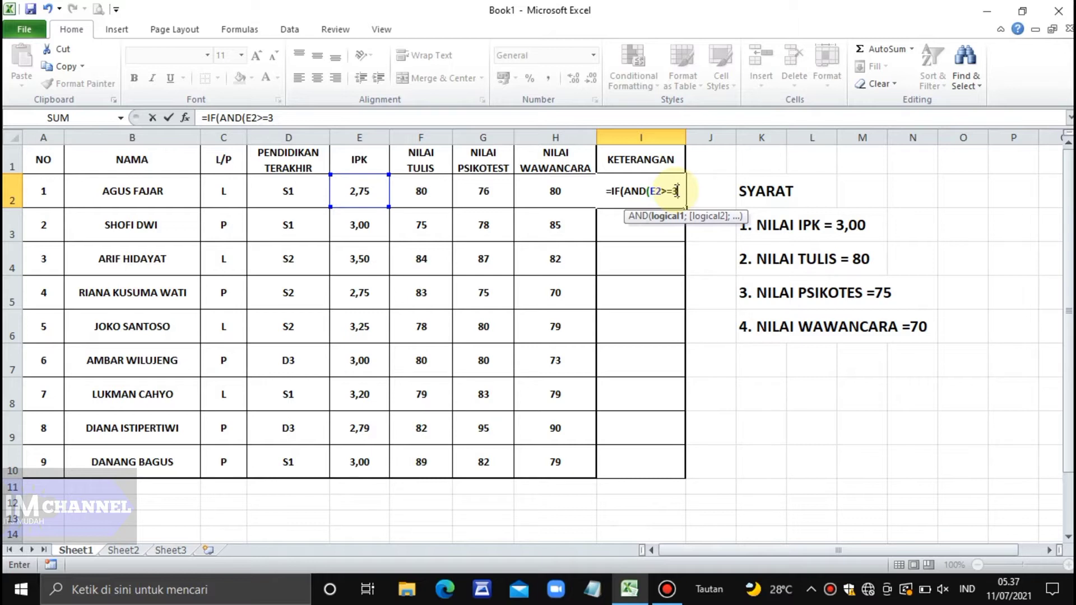
pyautogui.write(';')
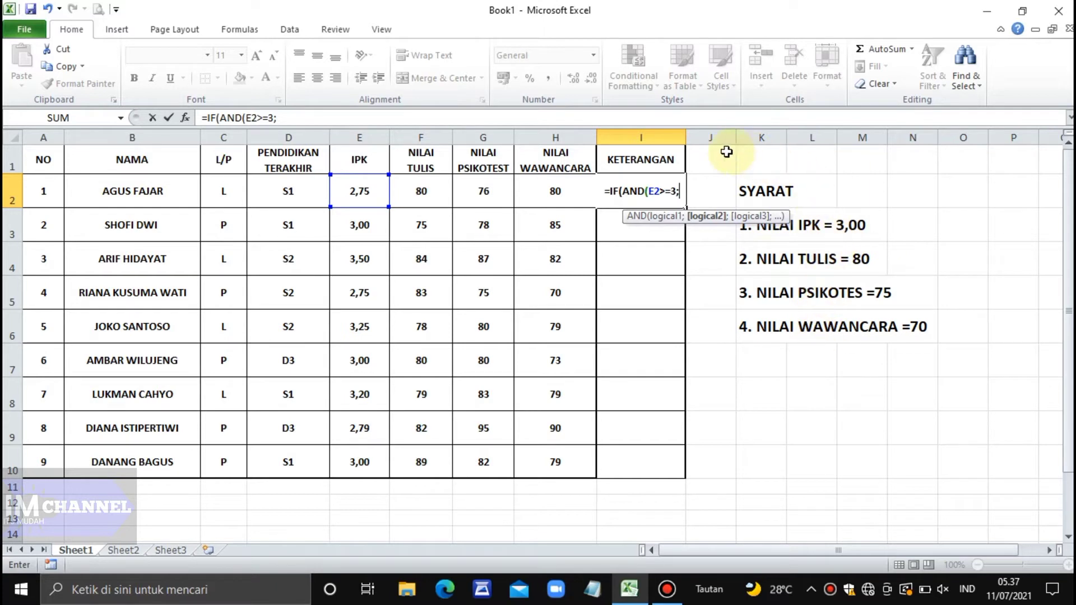
# Step: Add the written-test condition F2>=80 and the psychological-test condition G2>=75 to the AND function
pyautogui.click(420, 191)
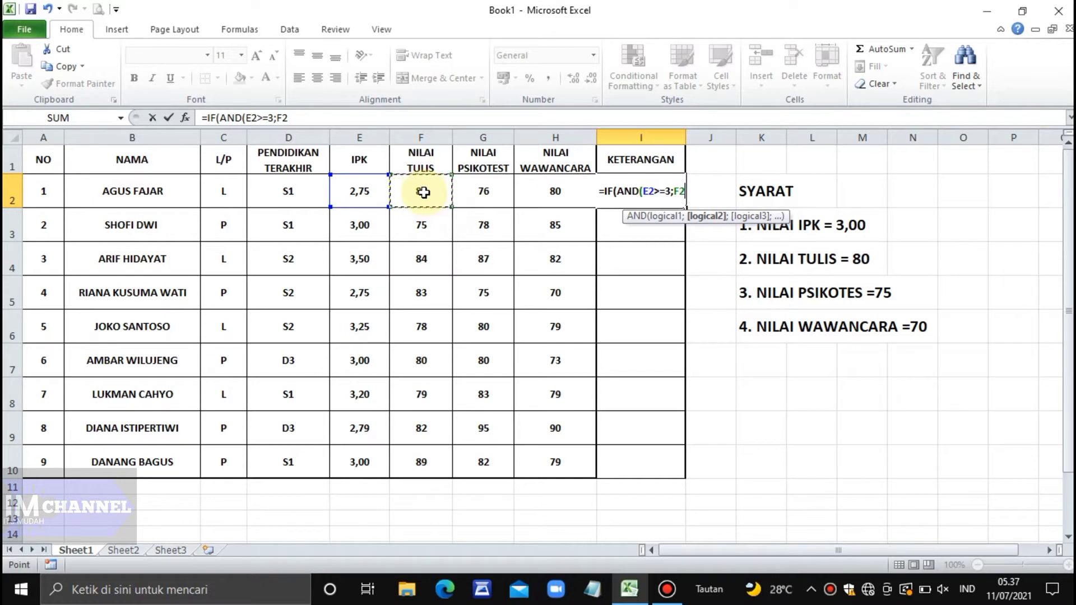
pyautogui.write('>')
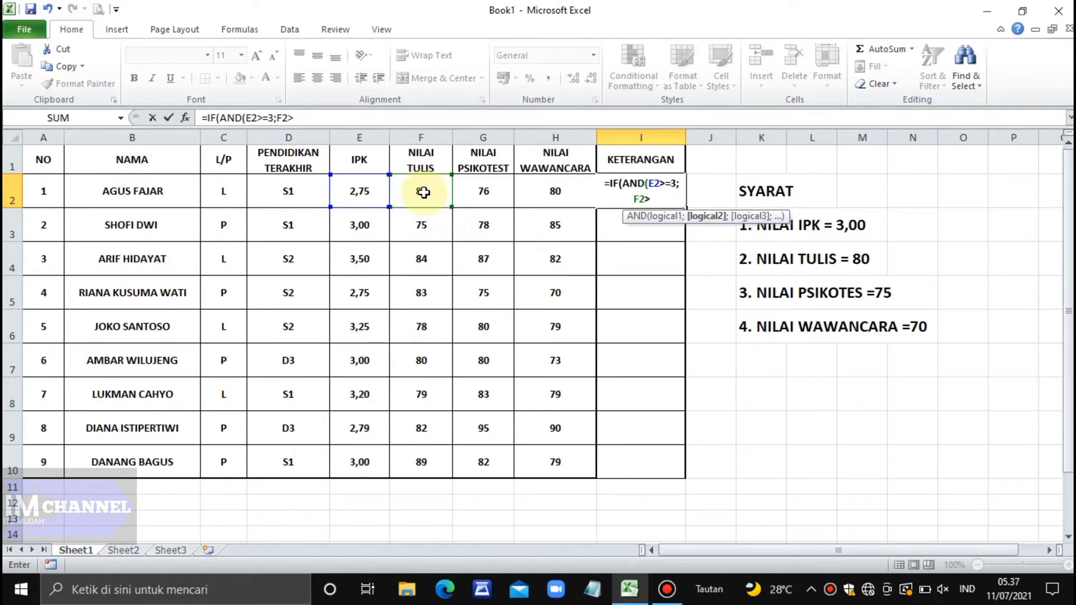
pyautogui.write('=80')
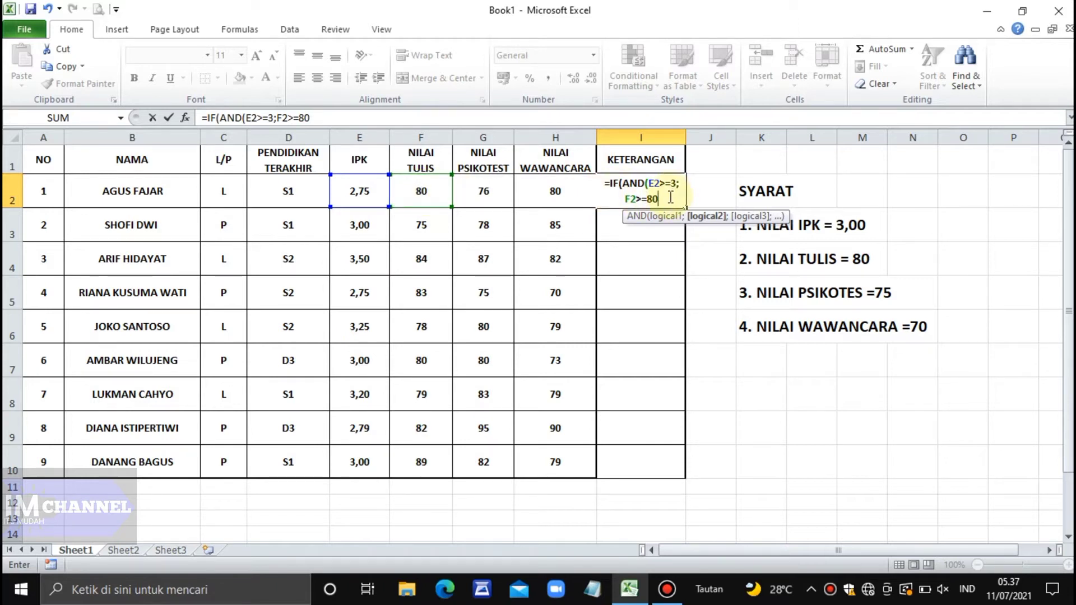
pyautogui.write(';')
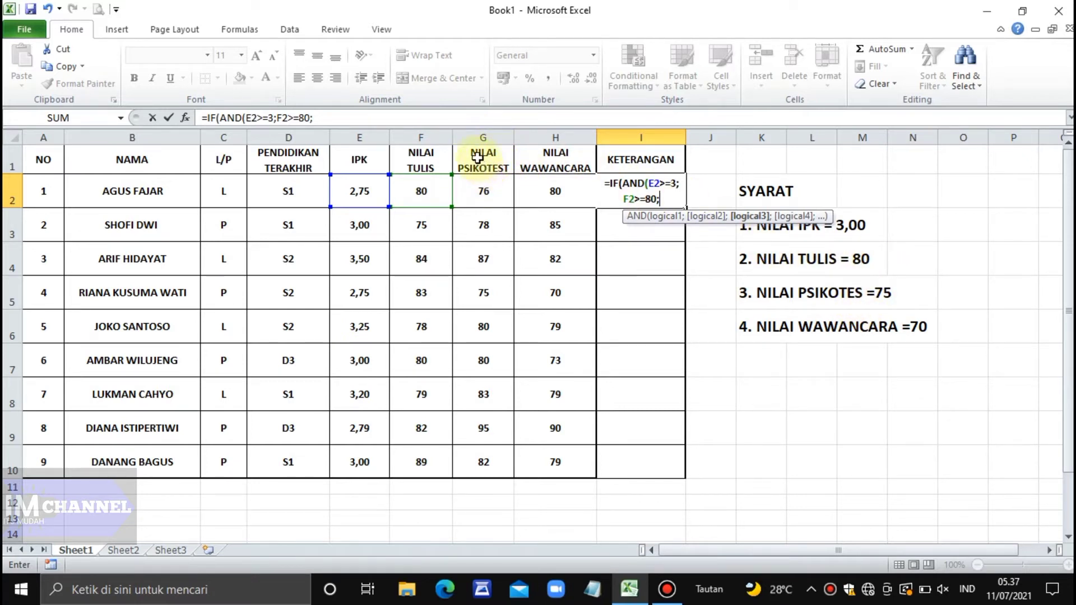
pyautogui.click(482, 197)
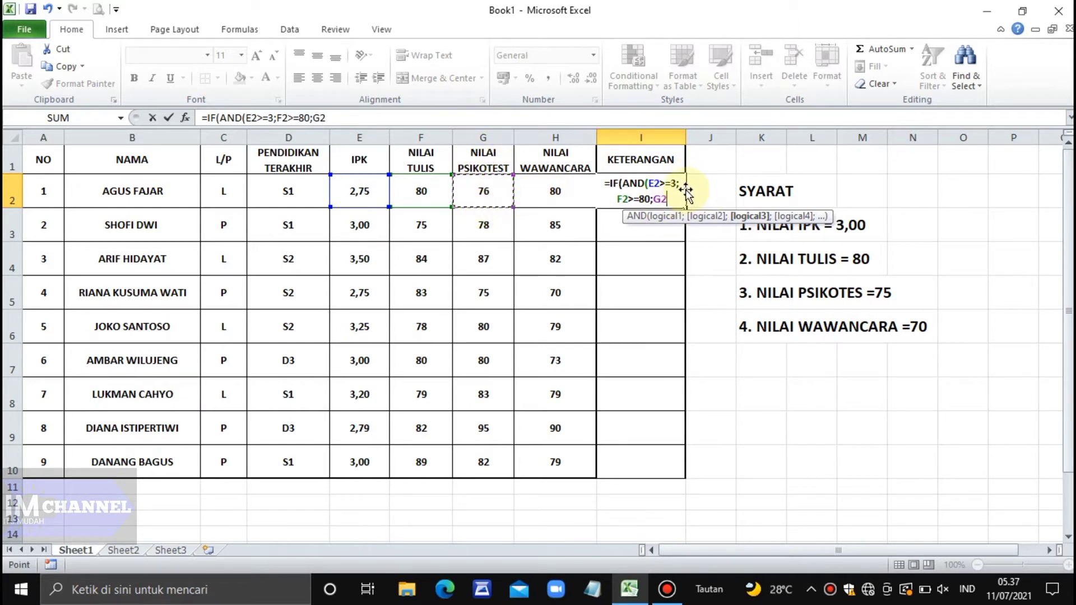
pyautogui.write('>=75')
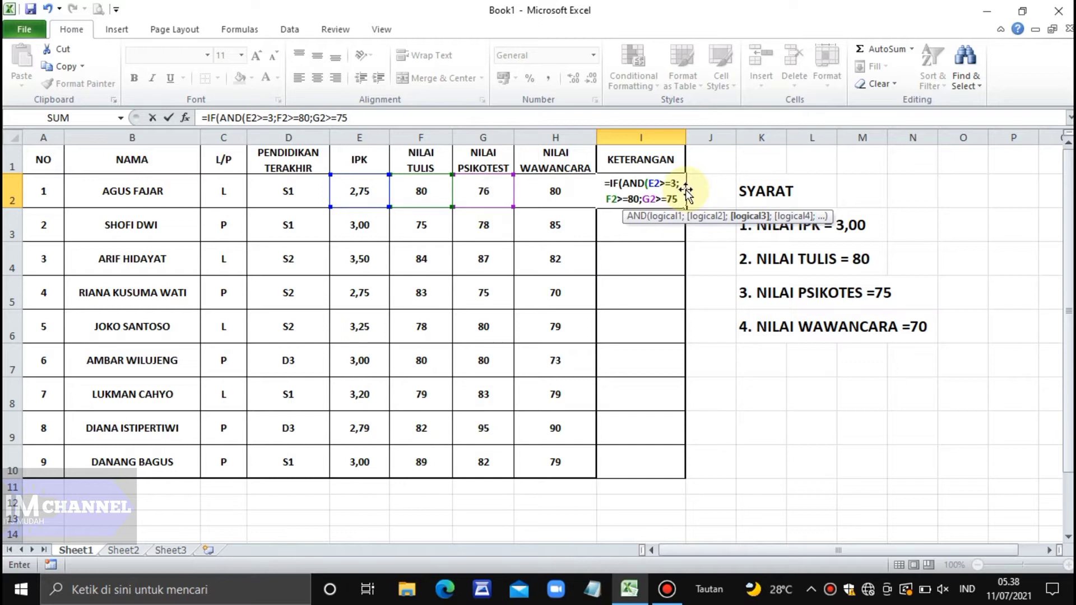
pyautogui.write(';')
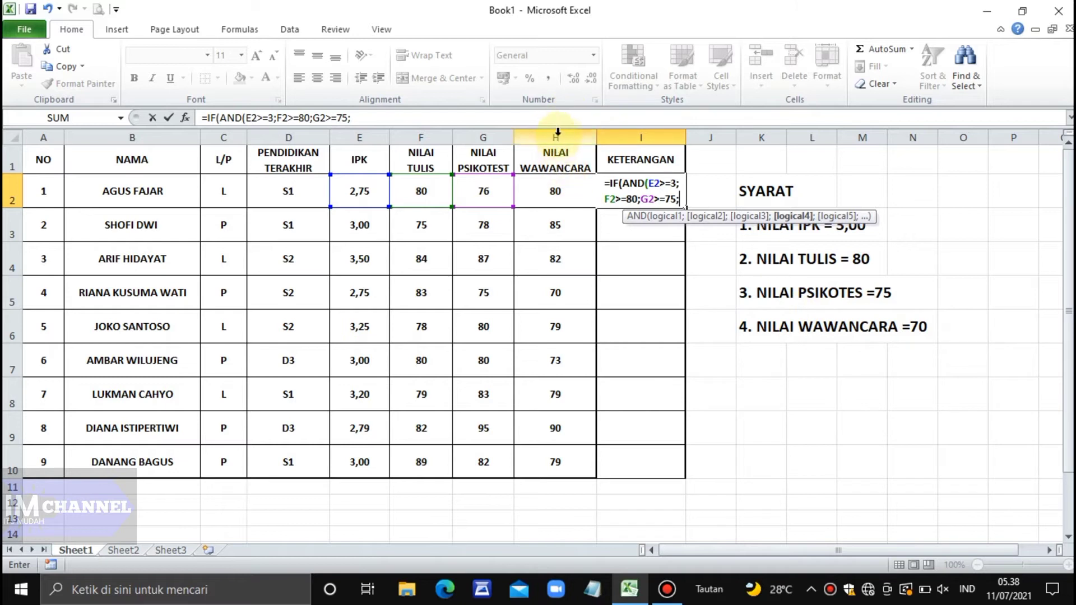
# Step: Add the interview condition H2>=70 as the last AND argument and close the AND function
pyautogui.click(558, 190)
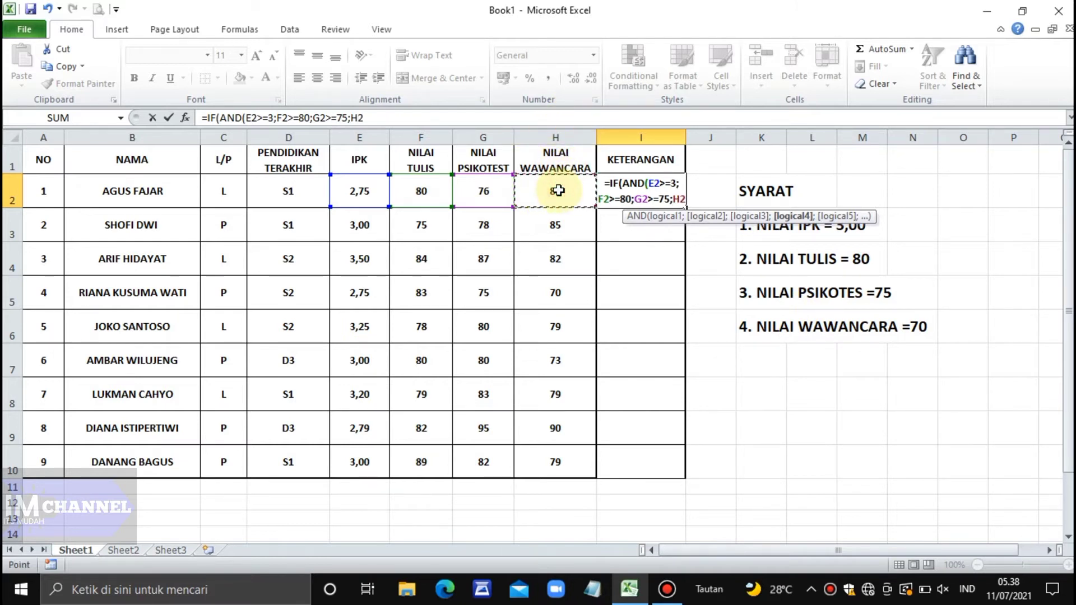
pyautogui.write('>=')
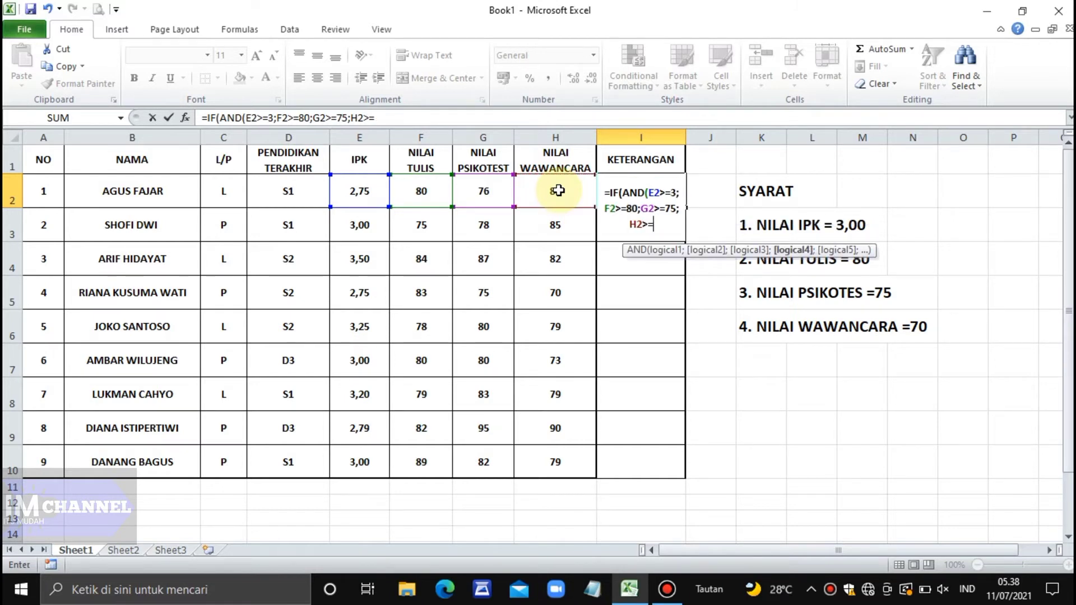
pyautogui.write('70')
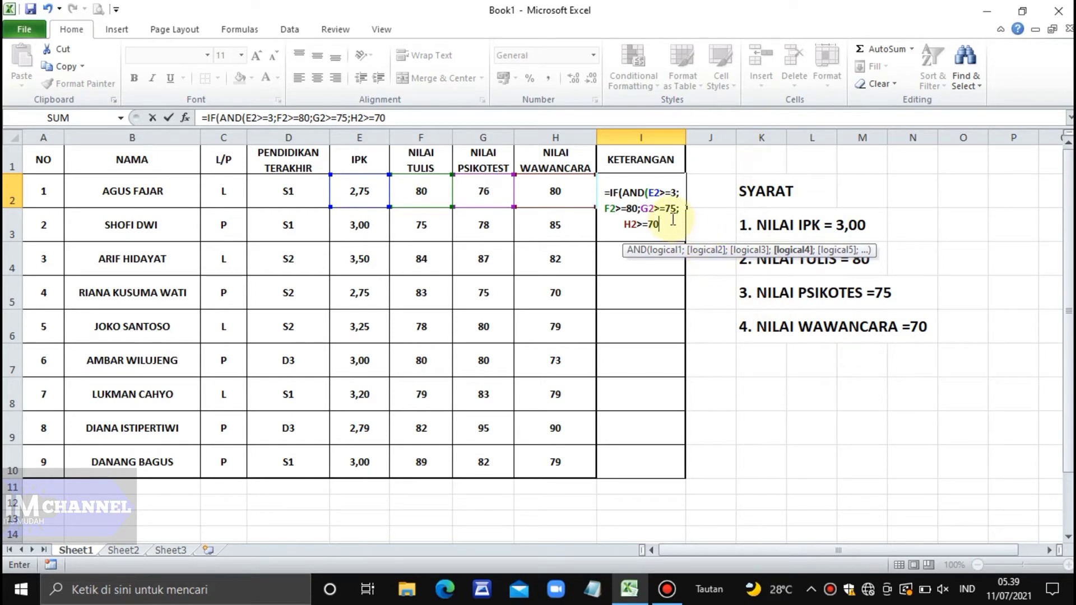
pyautogui.write(')')
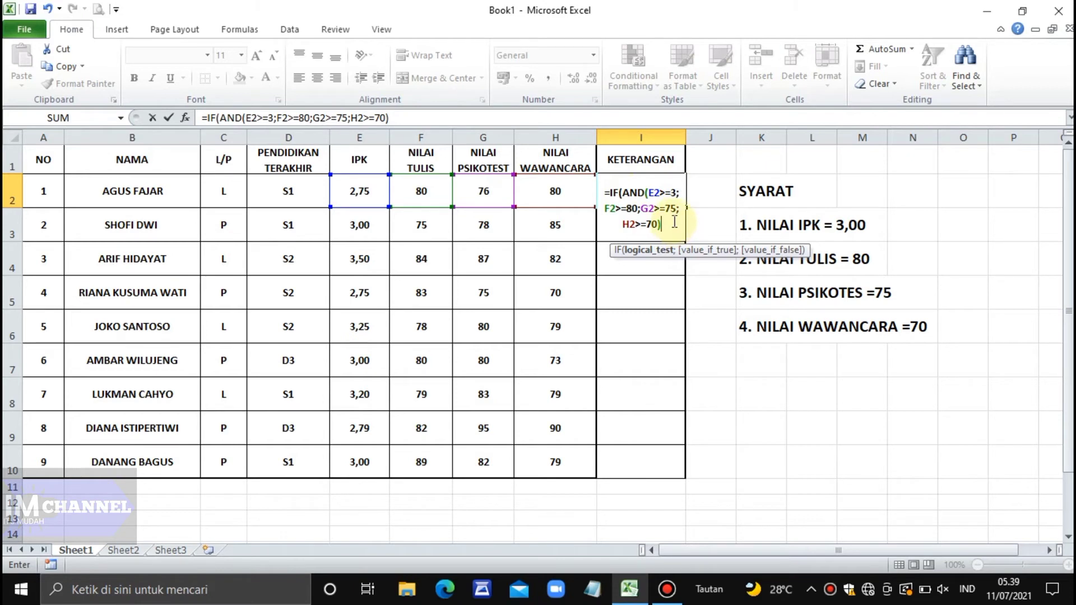
# Step: Complete the IF formula with "LULUS" as the value if true and "GAGAL" as the value if false, and enter it
pyautogui.write(';')
pyautogui.press('BackSpace')
pyautogui.write(';')
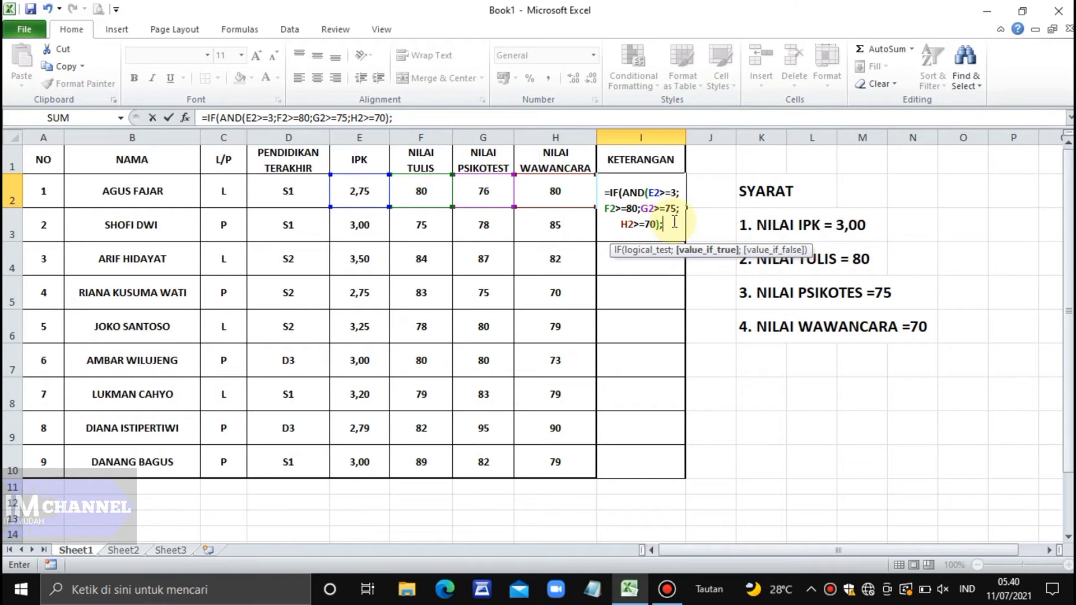
pyautogui.write('"LULUS')
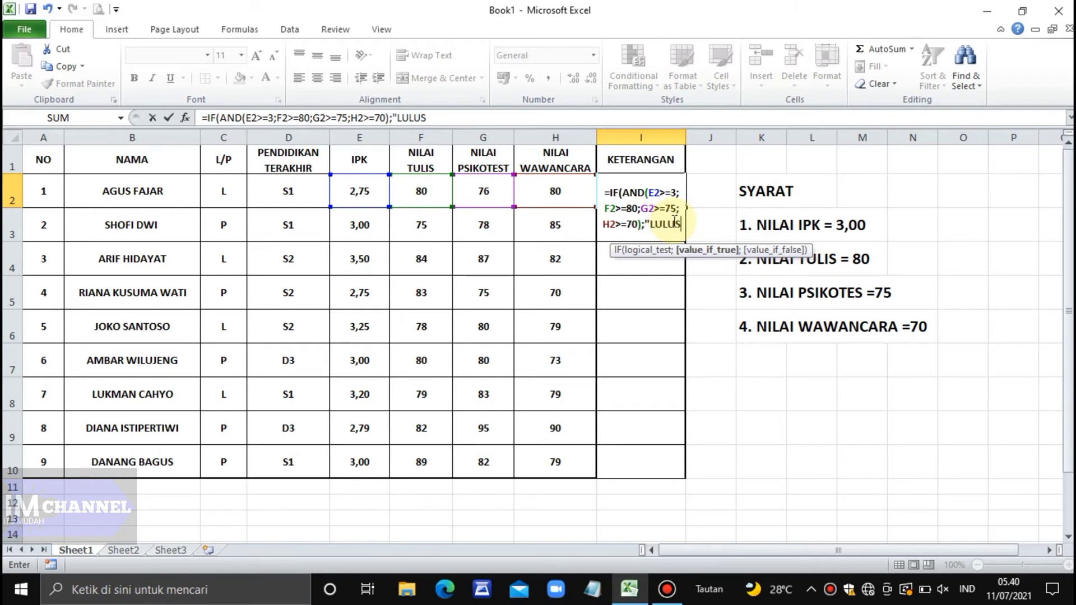
pyautogui.write('"')
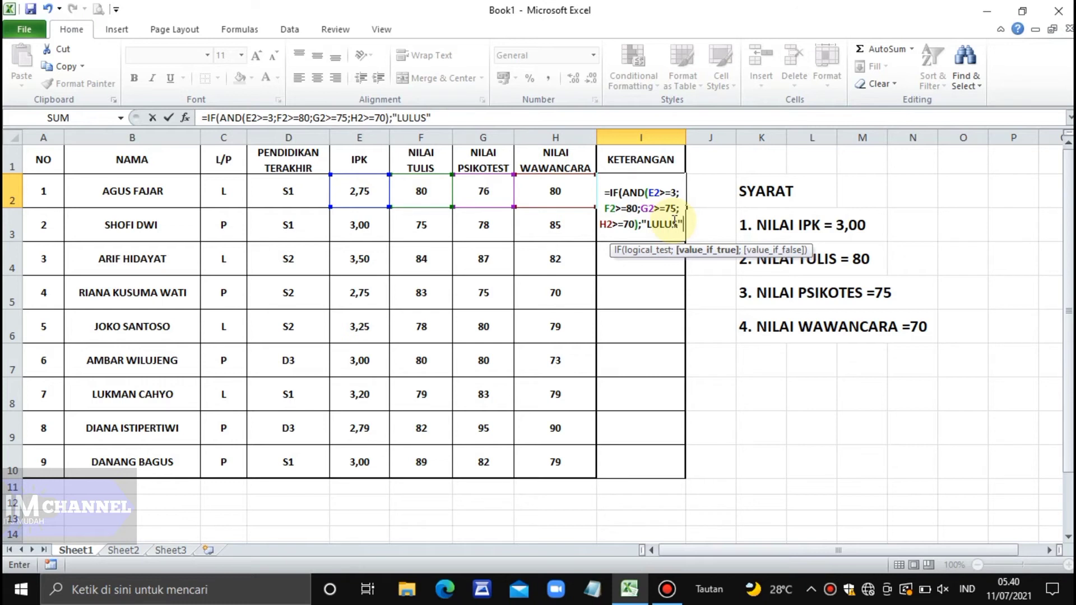
pyautogui.write(';')
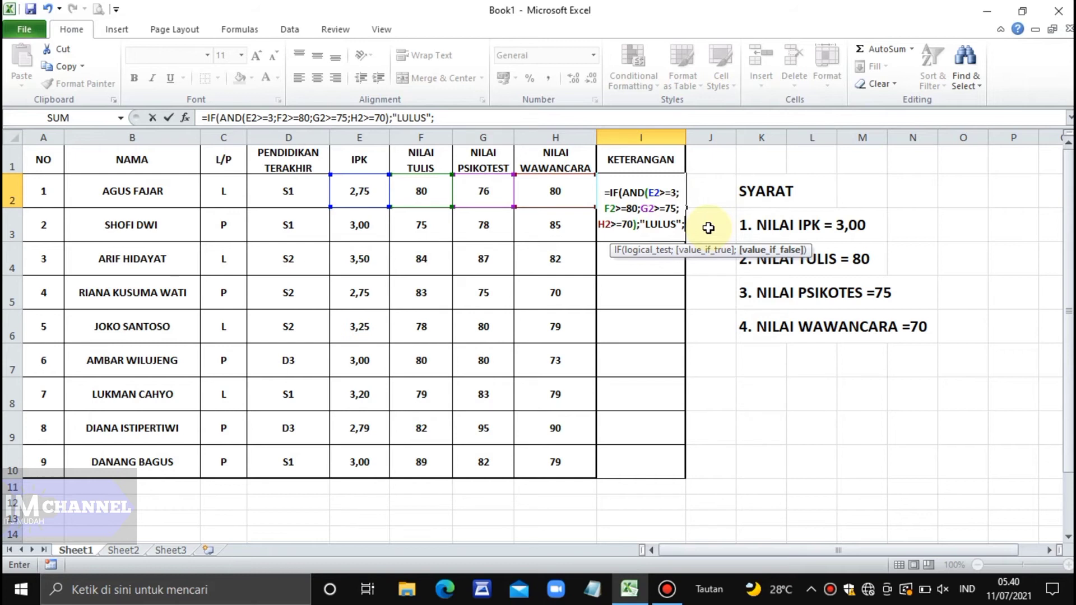
pyautogui.write('"')
pyautogui.write('G')
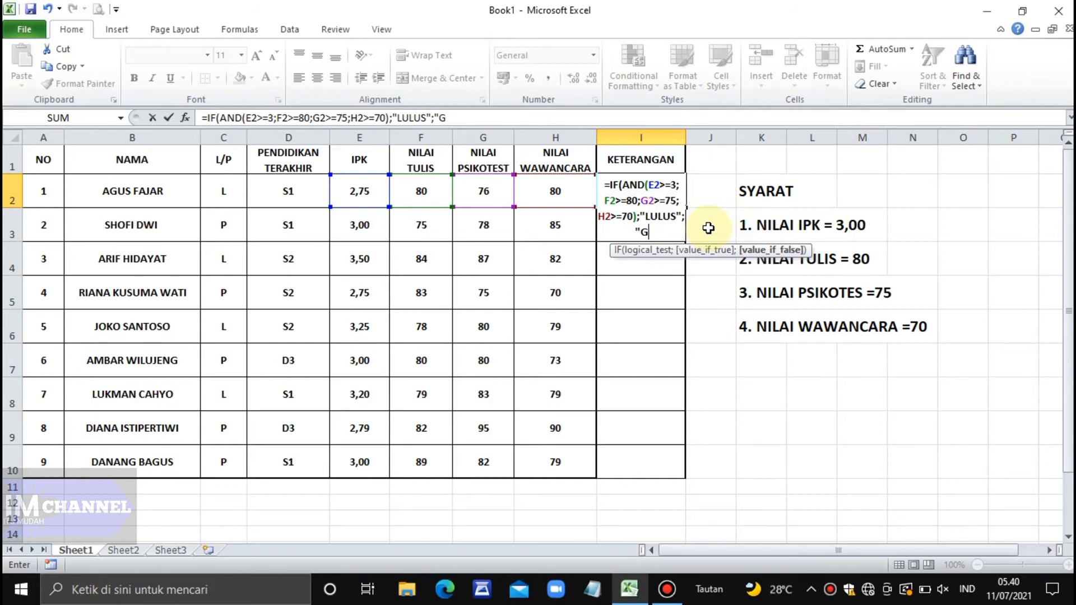
pyautogui.write('AGAL"')
pyautogui.write(')')
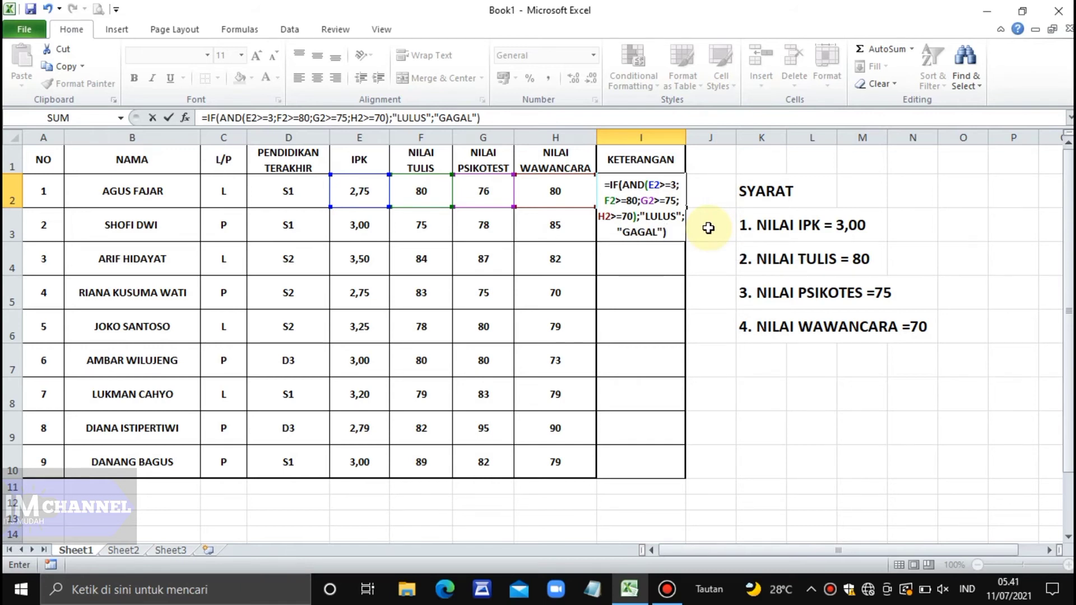
pyautogui.press('Return')
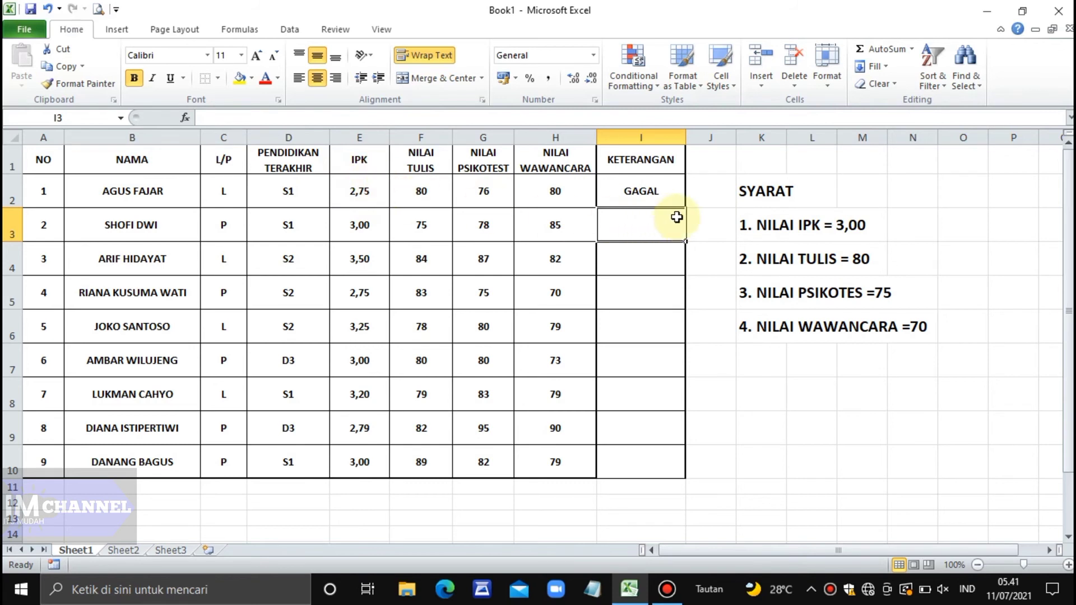
# Step: Copy the formula in I2 down the KETERANGAN column through I10
pyautogui.click(637, 184)
pyautogui.click(720, 171)
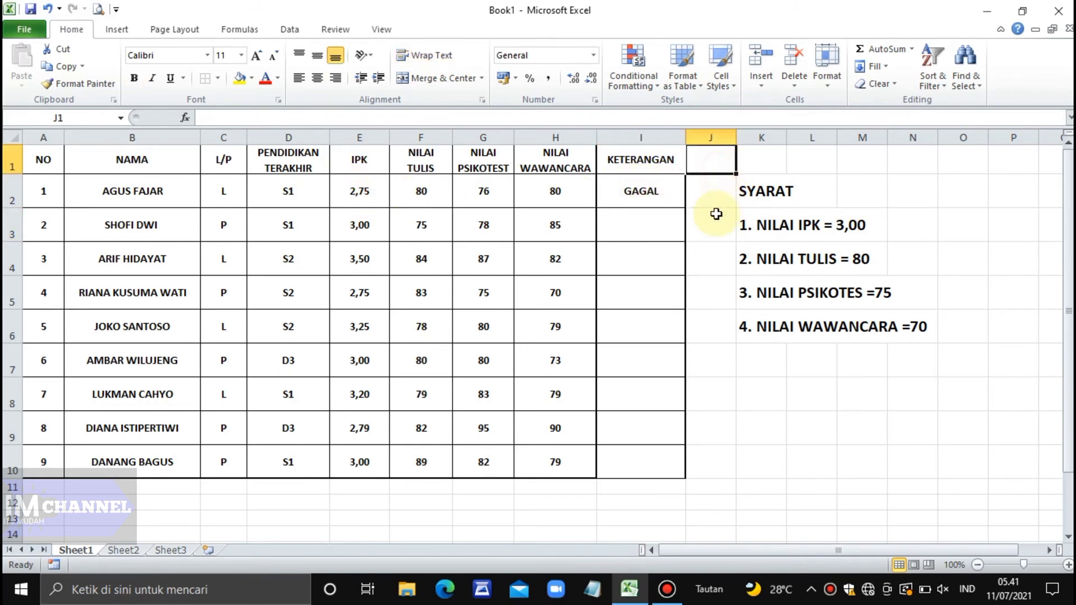
pyautogui.click(624, 185)
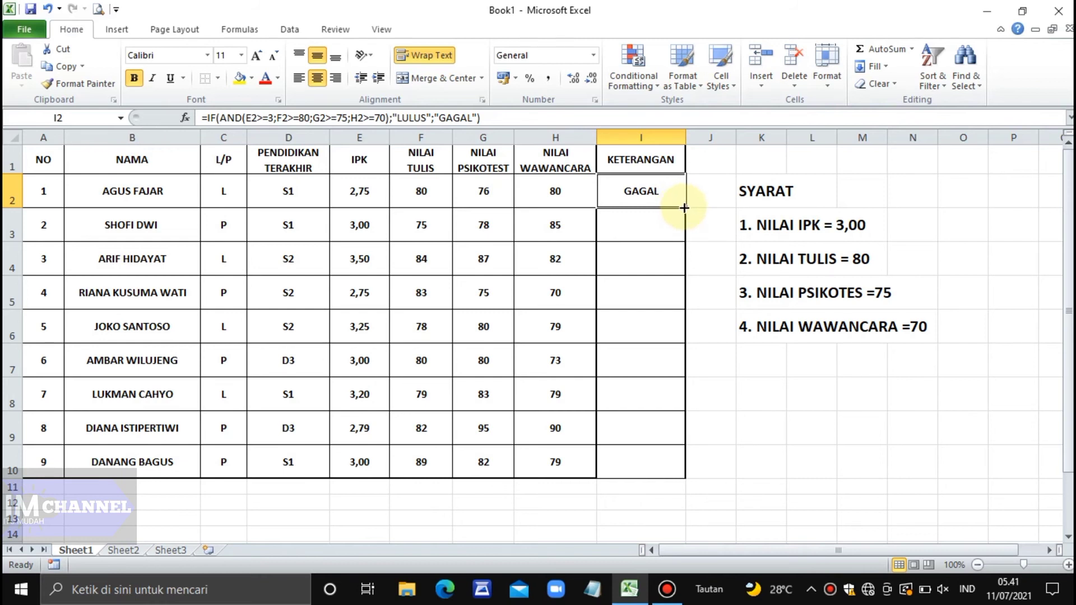
pyautogui.moveTo(685, 208); pyautogui.dragTo(713, 471)
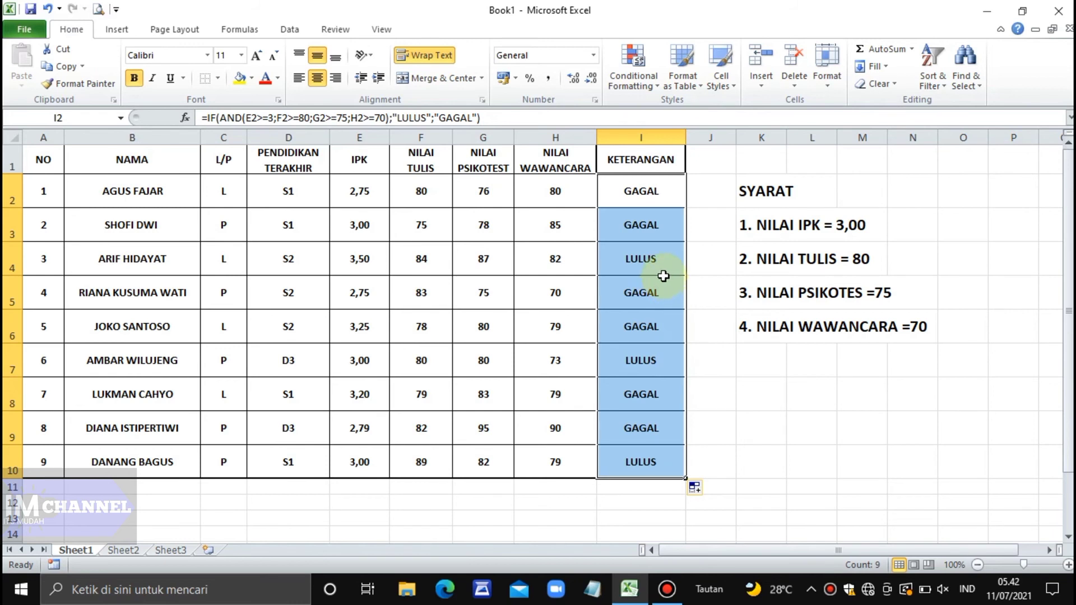
pyautogui.click(364, 223)
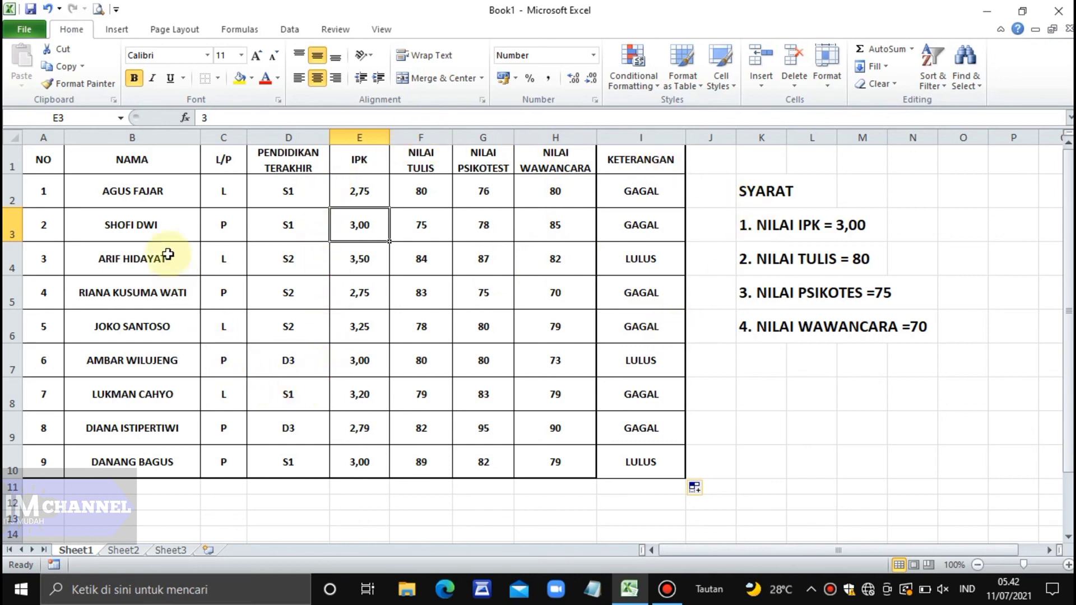
pyautogui.click(769, 485)
pyautogui.click(657, 517)
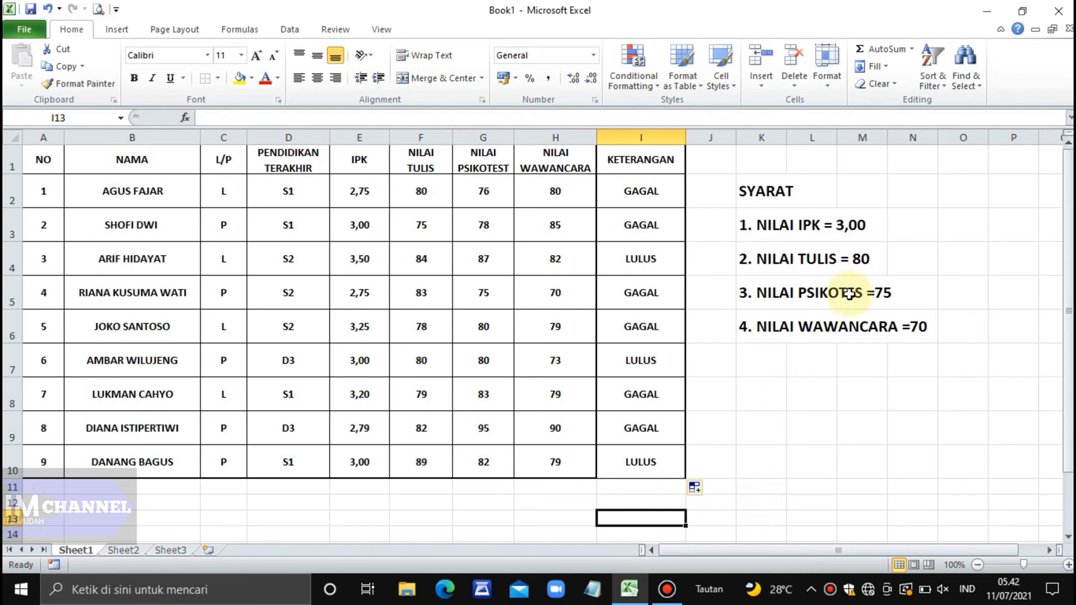
pyautogui.click(669, 591)
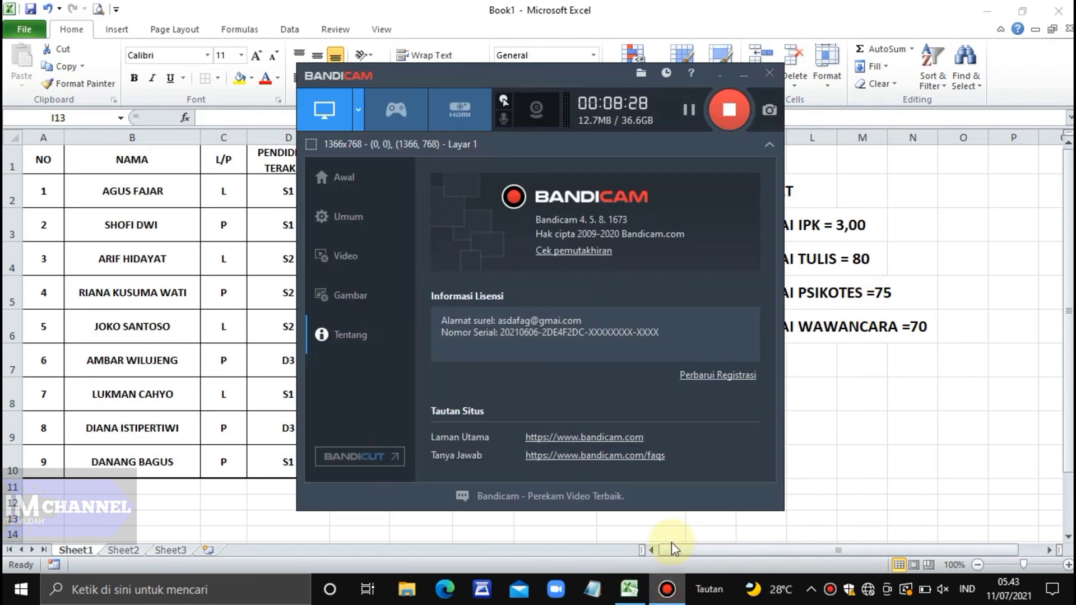